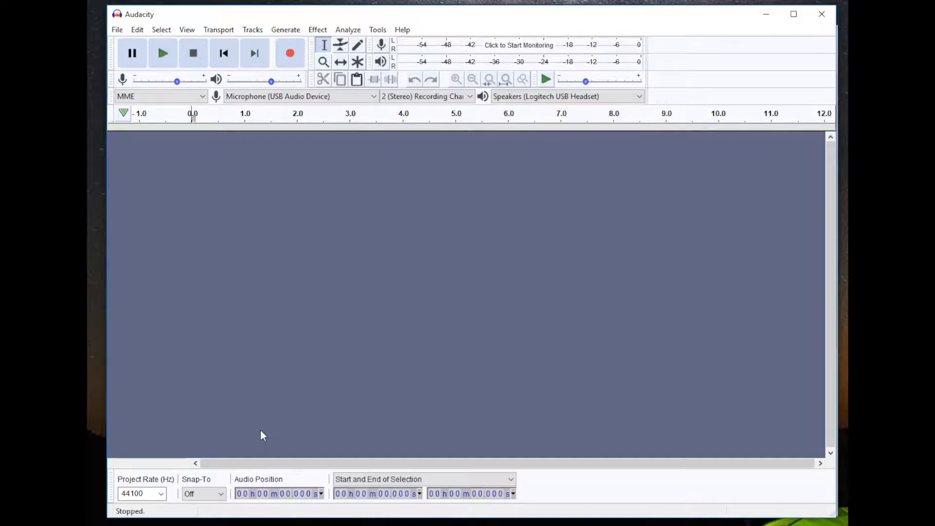
Step: Set the playback device to Speakers (Logitech USB Headset), record a stereo voice track, and stop the recording
left_click(639, 96)
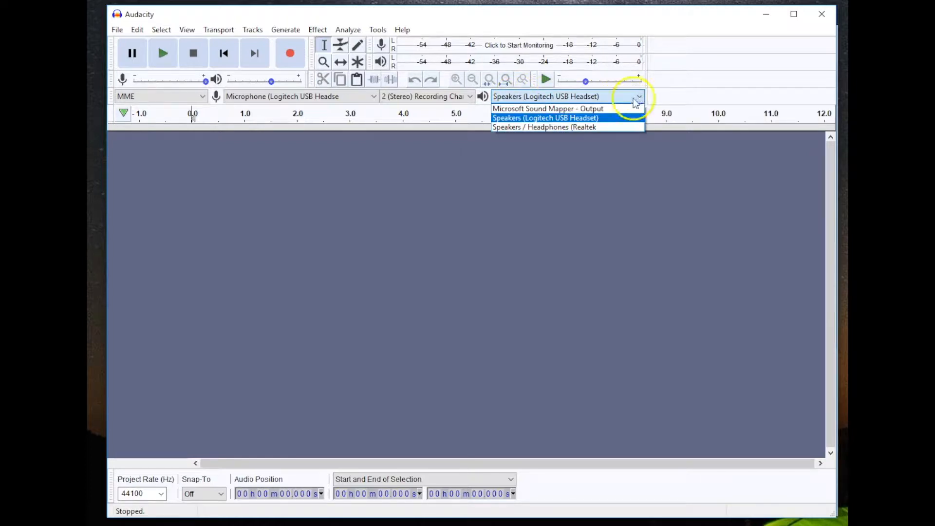
left_click(617, 118)
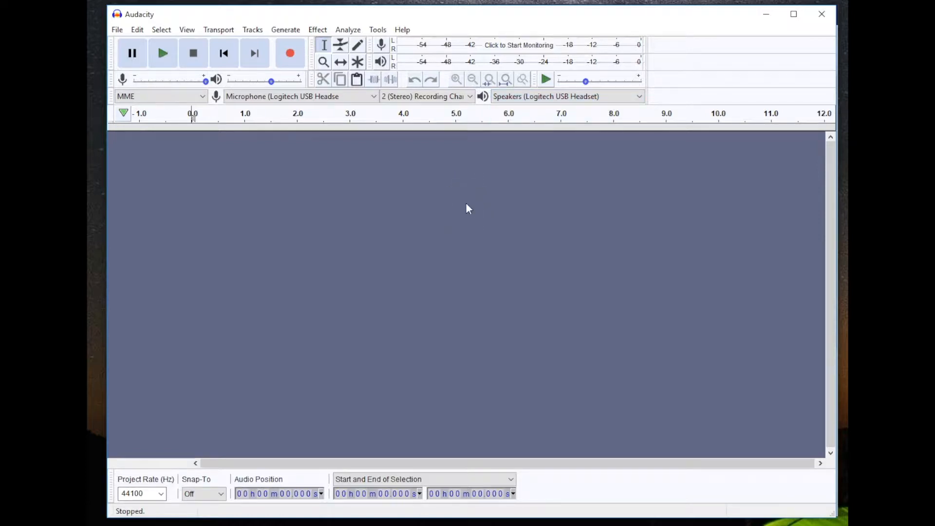
left_click(290, 54)
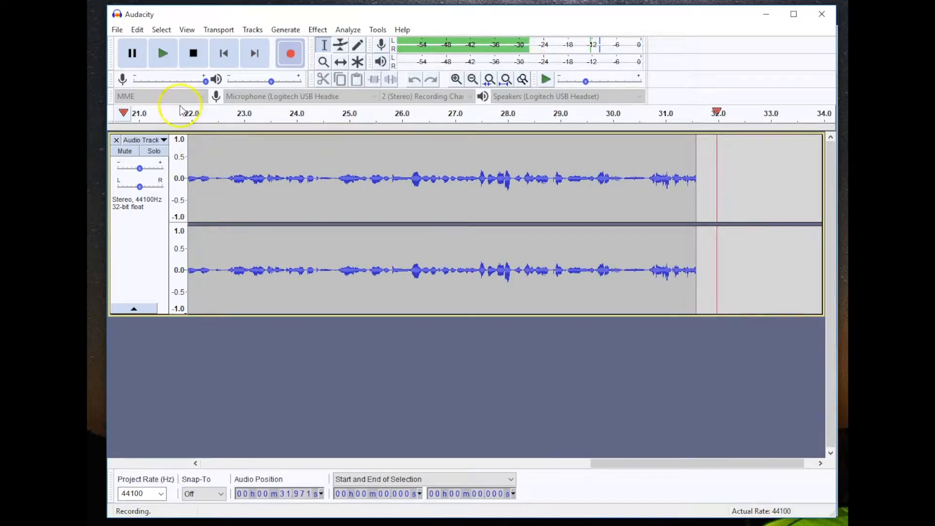
left_click(195, 54)
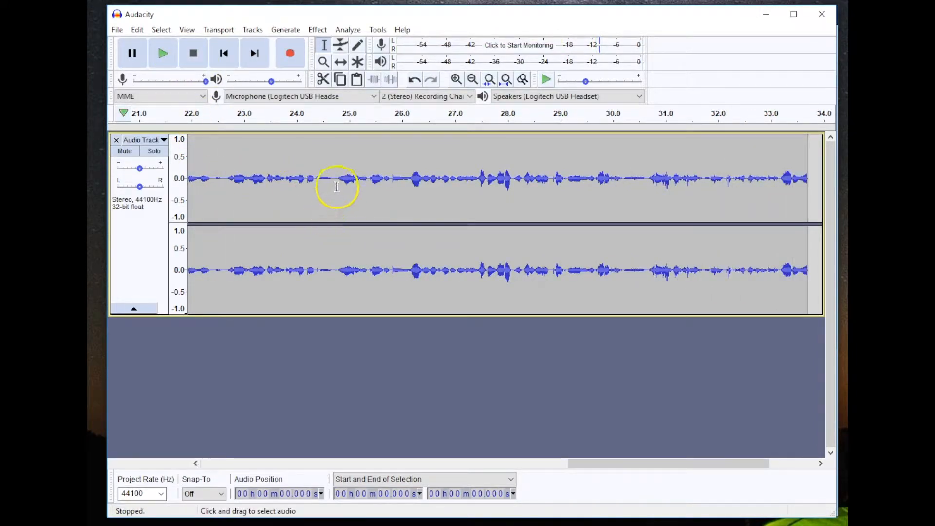
Step: Return to the start of the recording, play part of it, and cut the section from about 4.4 s to 6.2 s
left_click(223, 53)
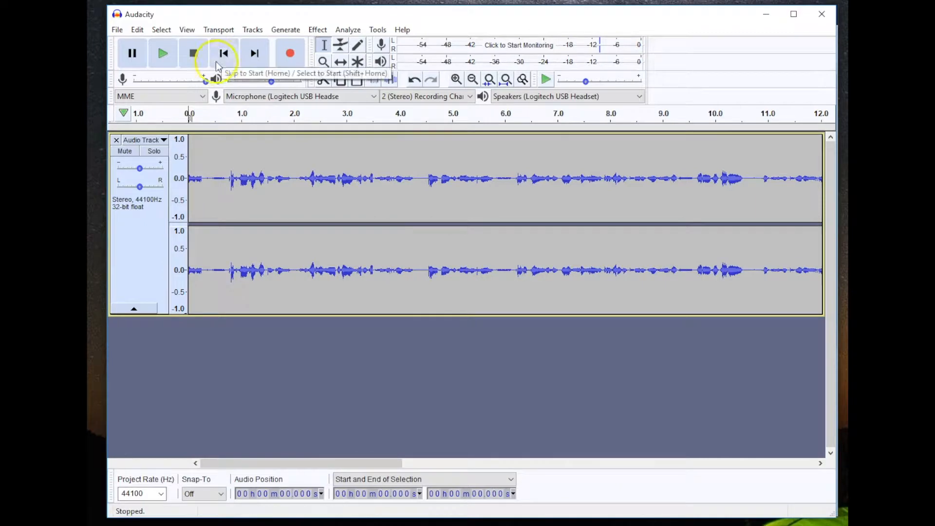
left_click(424, 184)
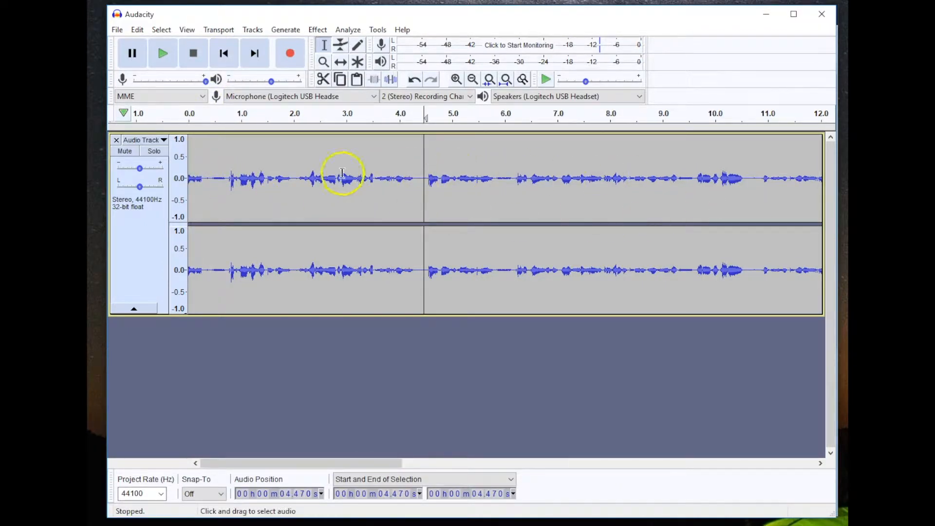
left_click(165, 54)
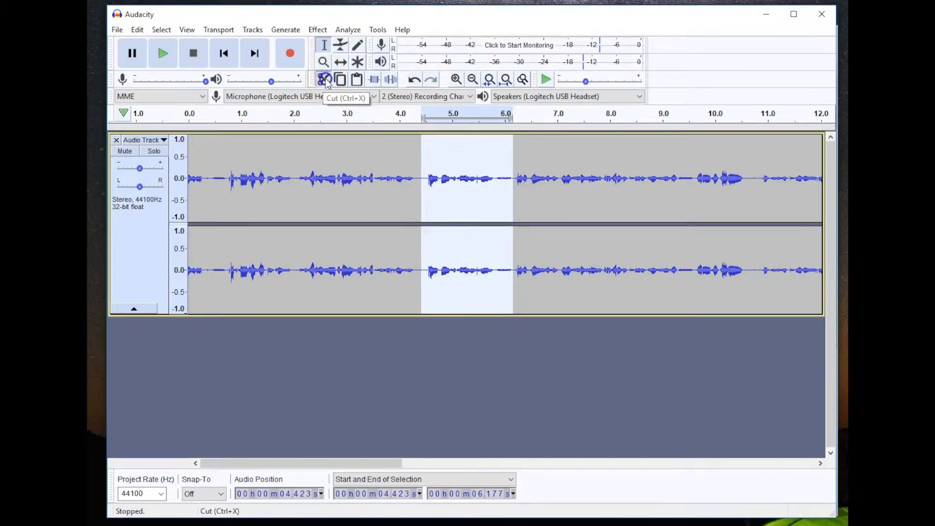
left_click(323, 79)
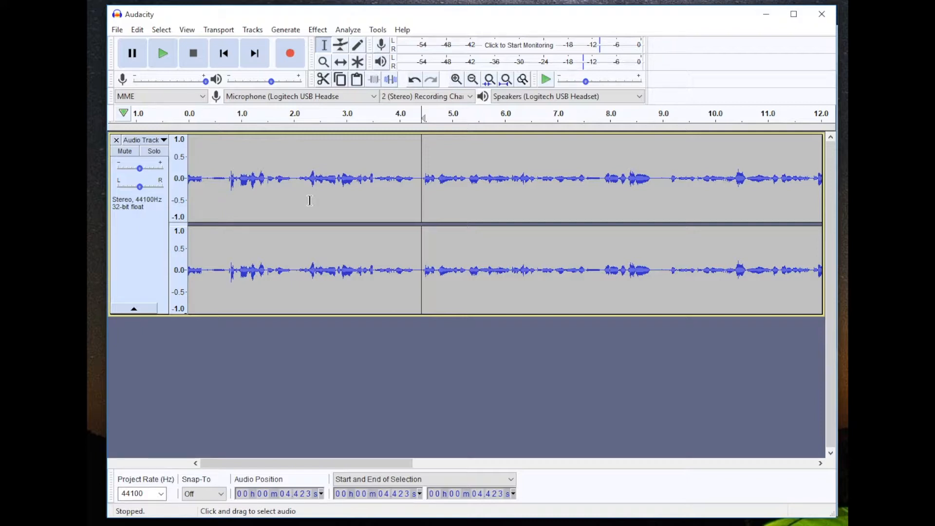
Step: Start exporting the recording as an MP3 to the Desktop, naming the file with the speaker's first name followed by "test"
left_click(117, 30)
mouse_move(170, 102)
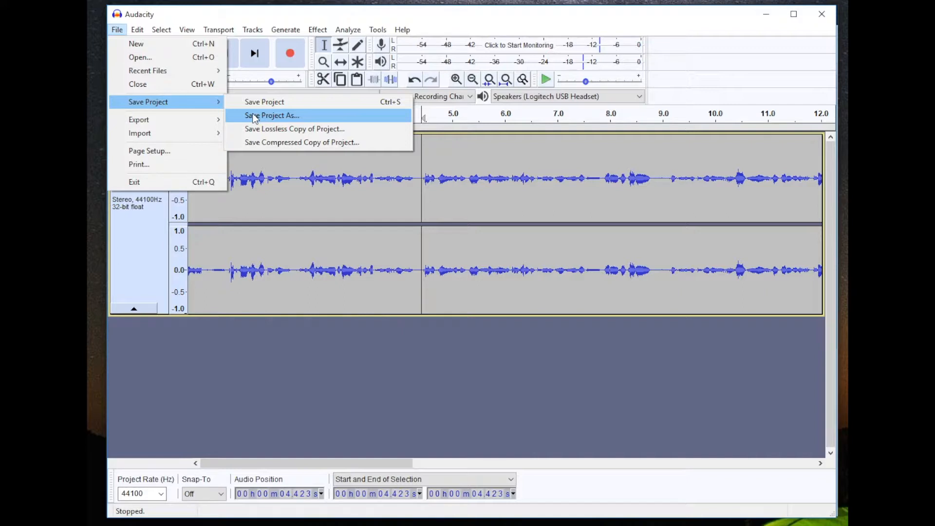
mouse_move(151, 121)
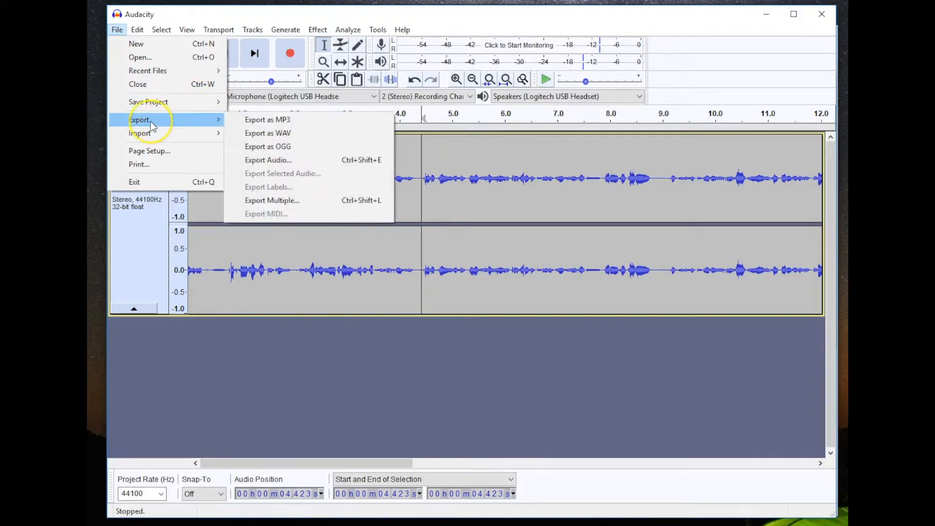
left_click(294, 119)
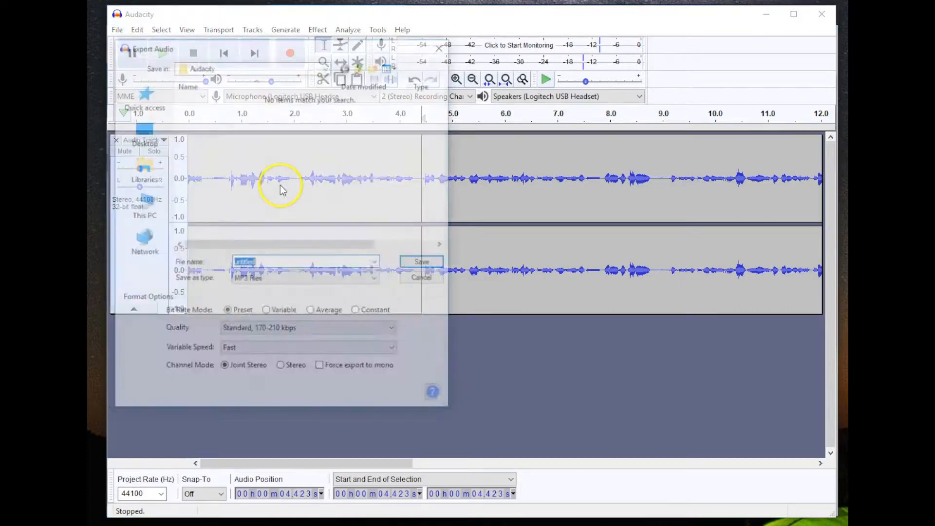
scroll(254, 177, "up", 1)
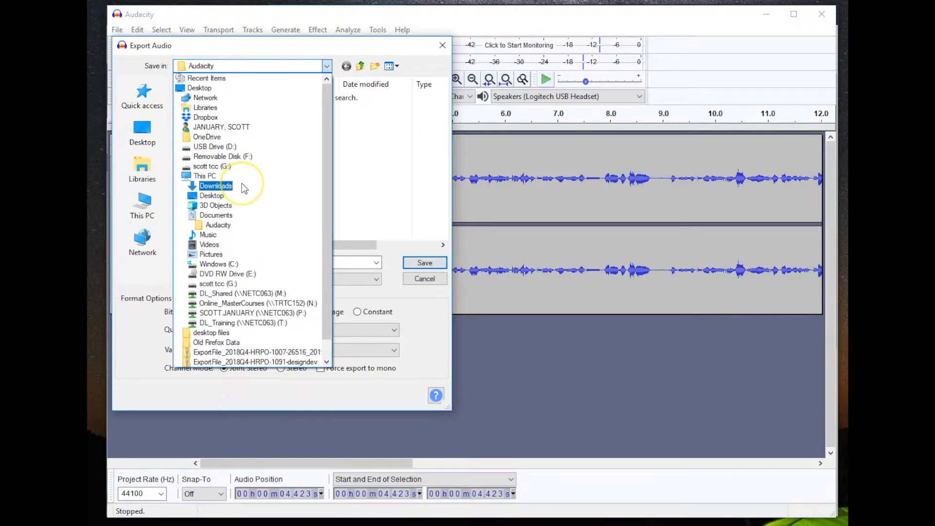
left_click(226, 195)
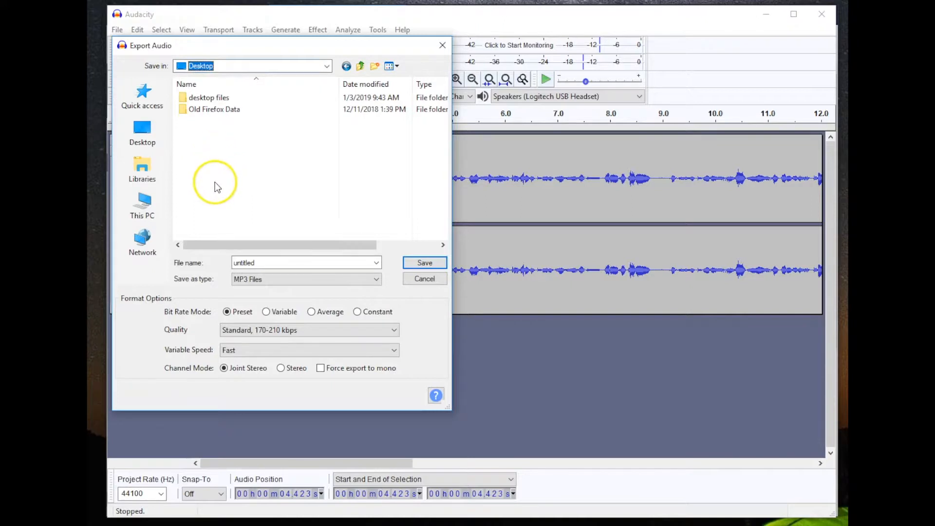
double_click(266, 263)
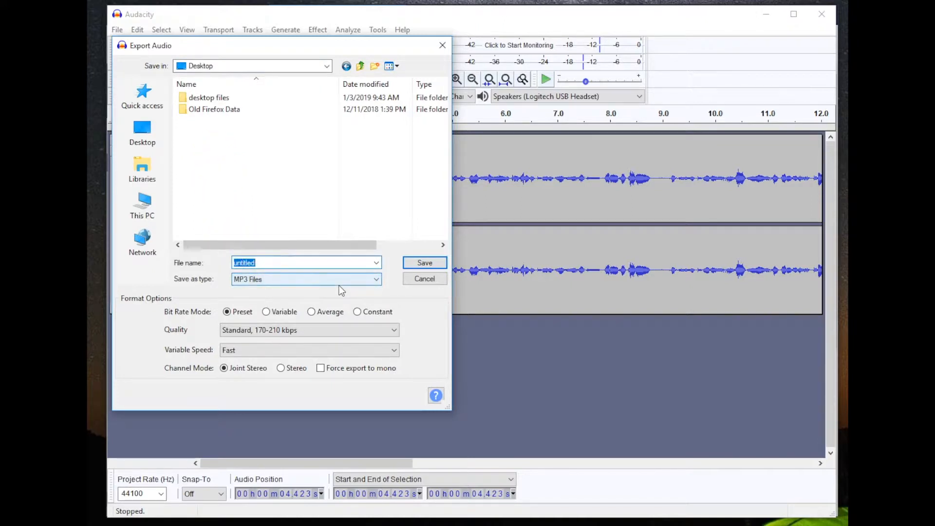
type("scott")
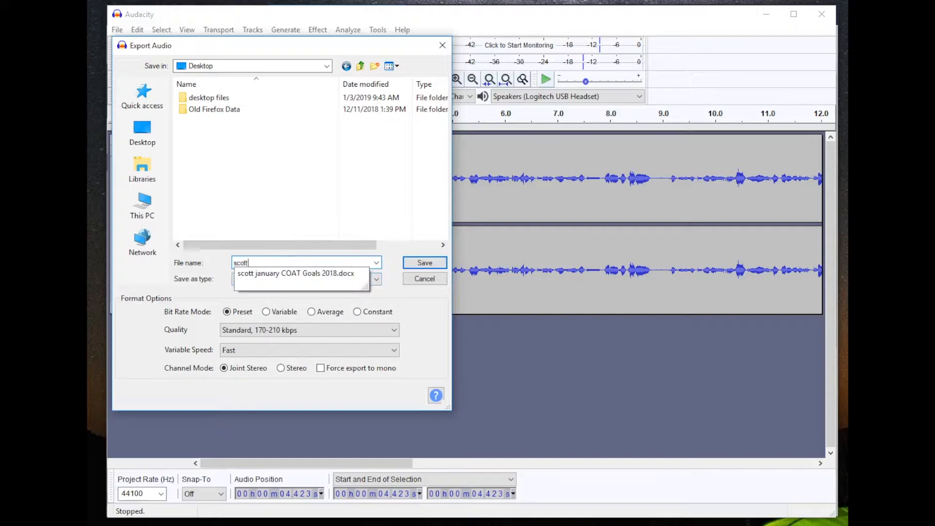
type(" test")
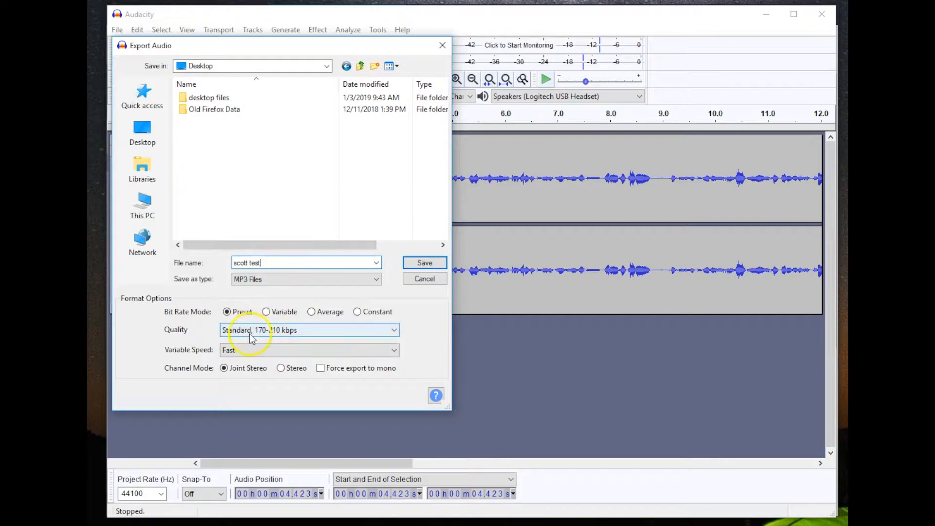
Step: Set the MP3 export quality to Standard, 170-210 kbps, and save the file
left_click(355, 331)
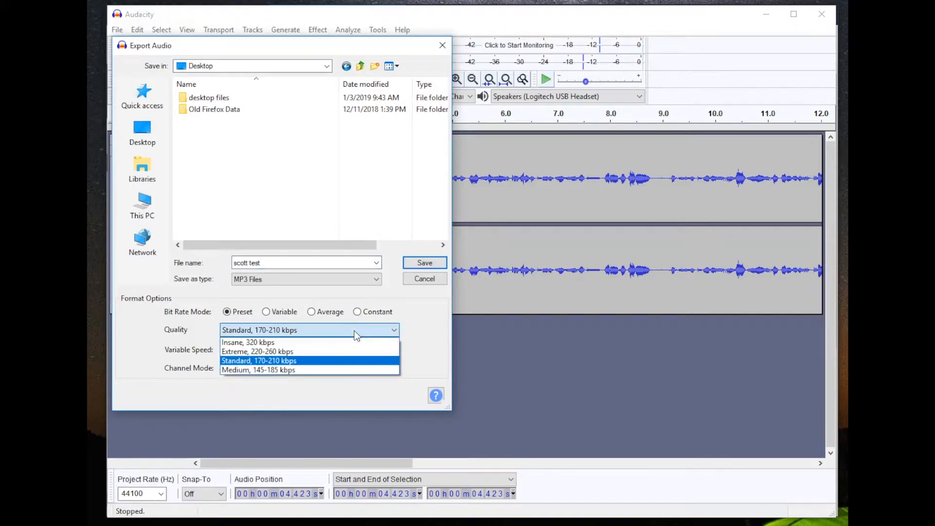
left_click(292, 361)
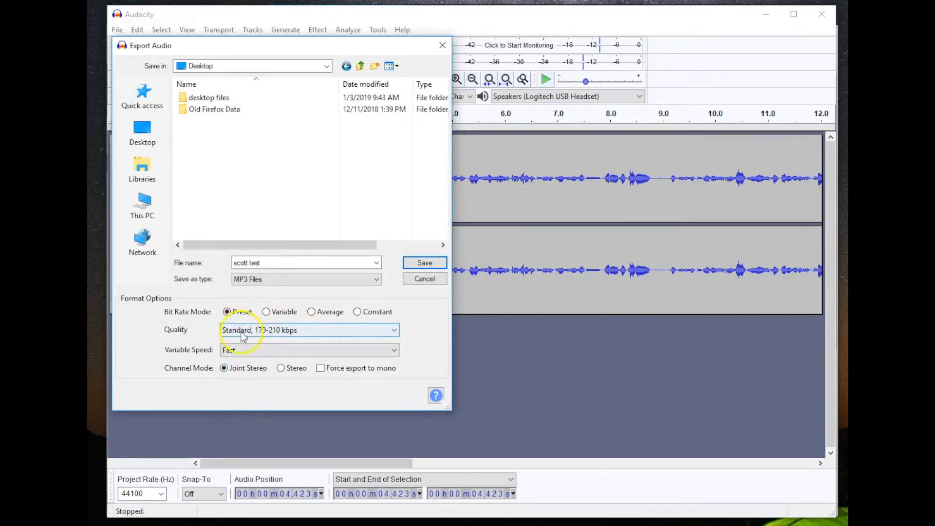
left_click(308, 332)
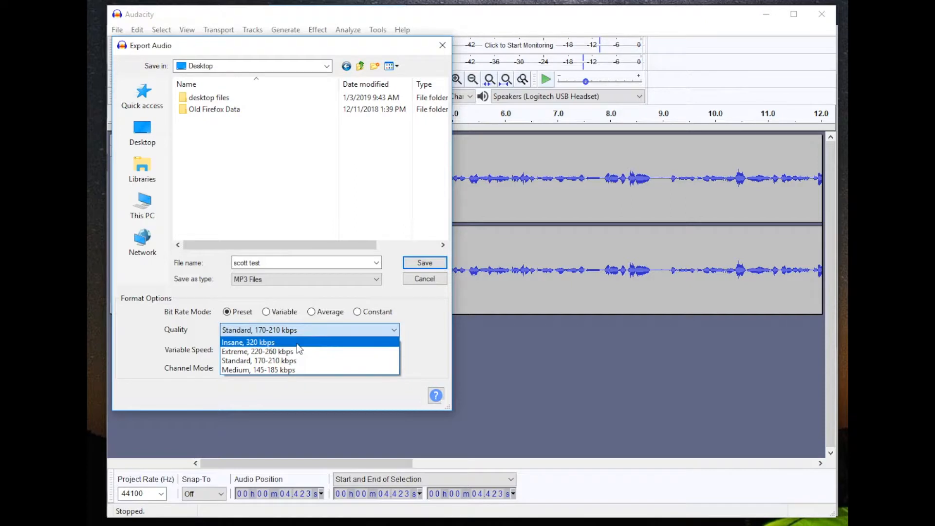
left_click(296, 362)
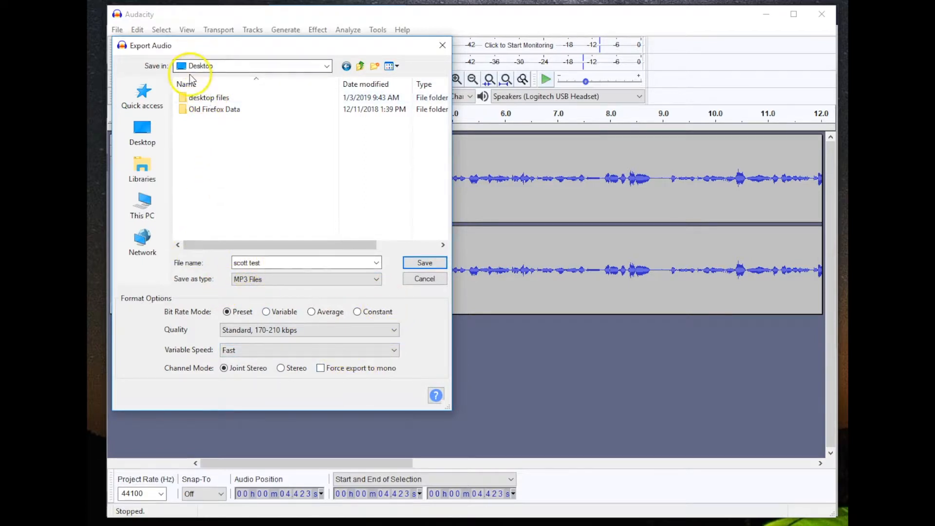
left_click(425, 262)
left_click(390, 209)
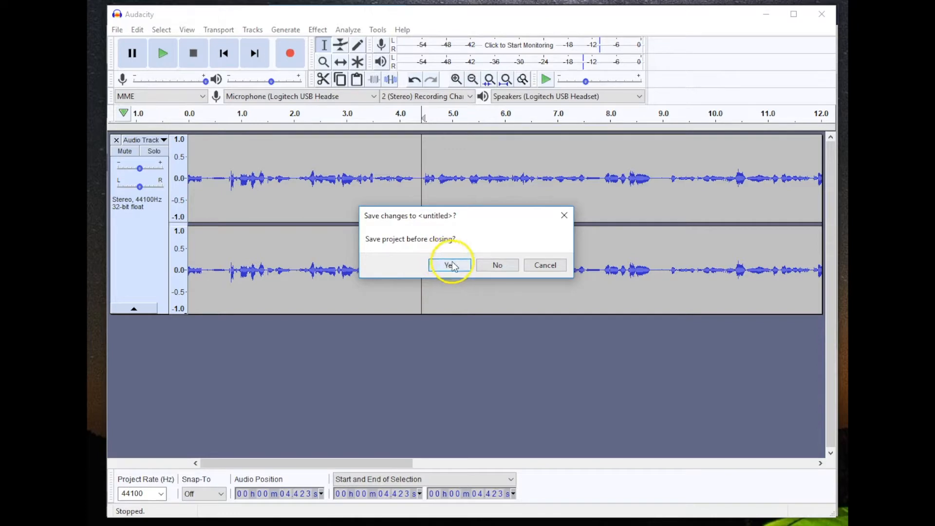
Step: Save the project before closing to the Desktop, naming it with the speaker's first name and "recording test"
left_click(450, 266)
left_click(476, 299)
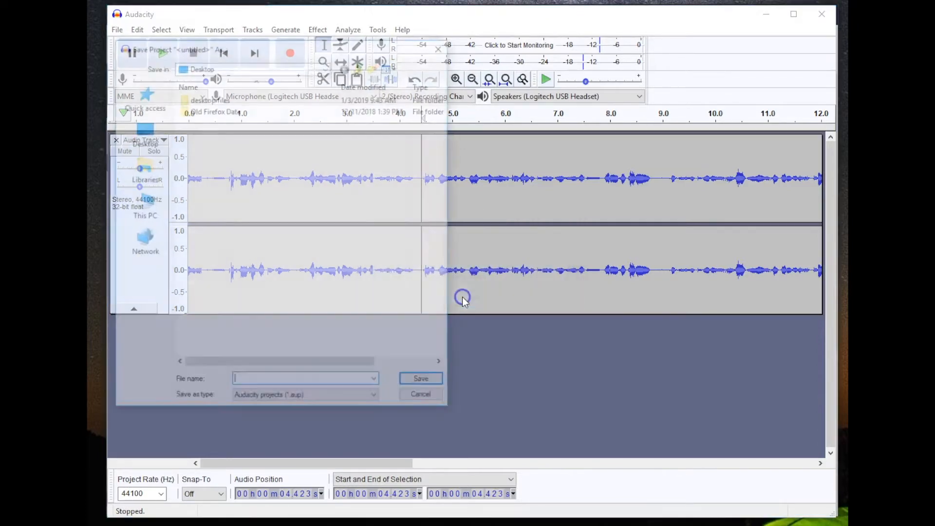
left_click(149, 132)
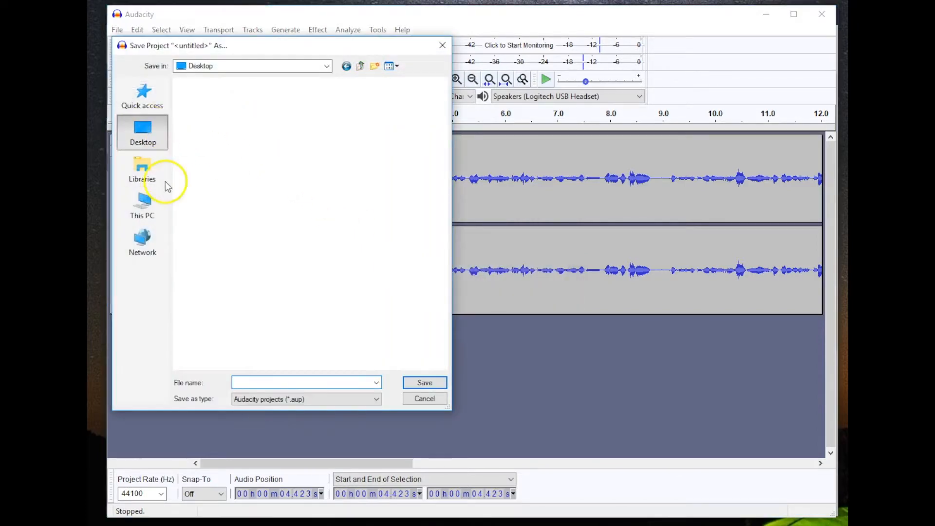
left_click(259, 382)
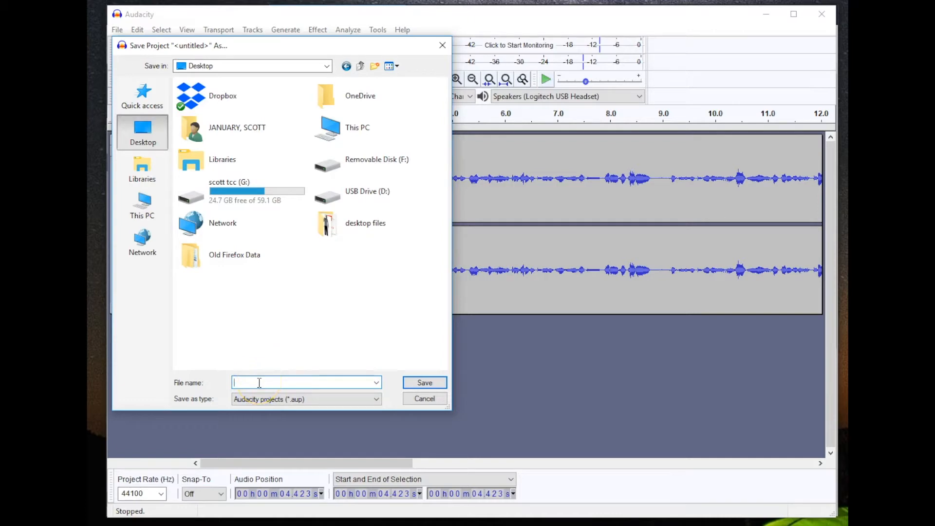
type("scott")
type("recording test")
left_click(408, 382)
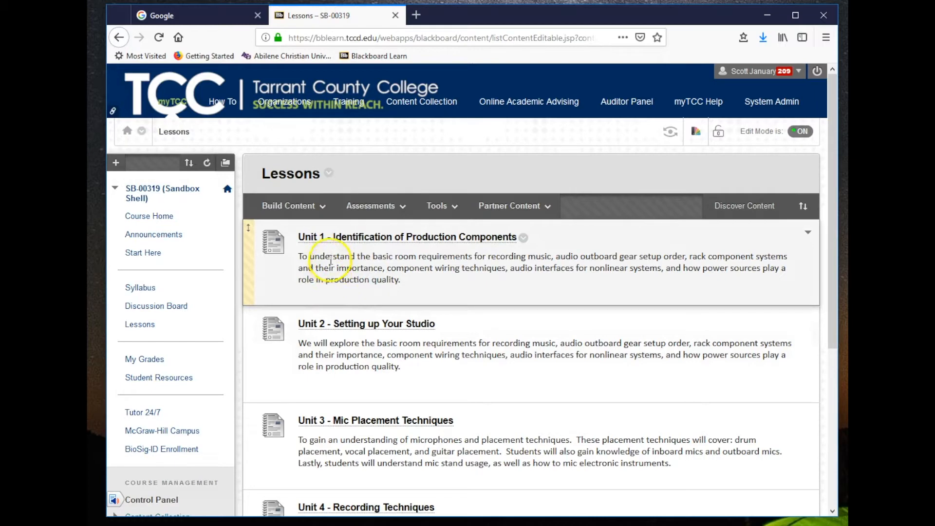
Step: In the Blackboard course, open Unit 1 - Identification of Production Components and start creating a content item there
left_click(346, 238)
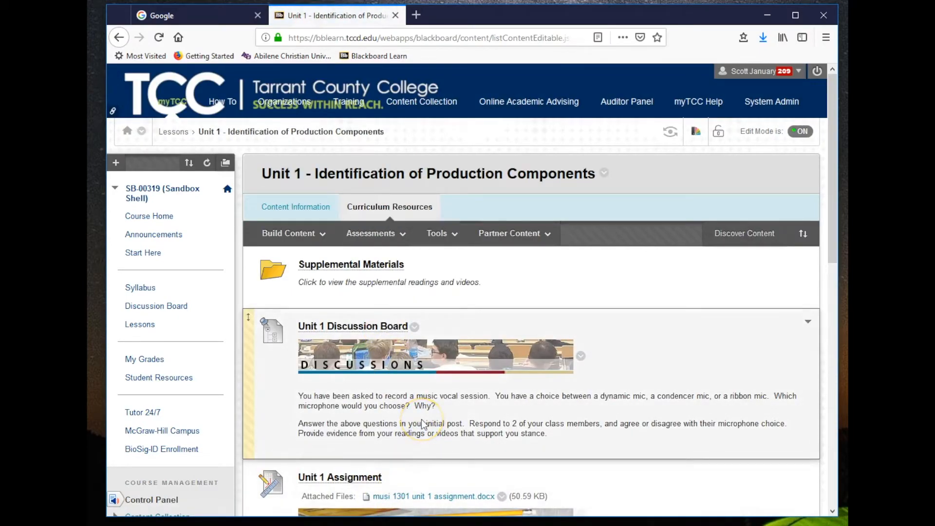
scroll(421, 422, "down", 10)
scroll(421, 423, "up", 10)
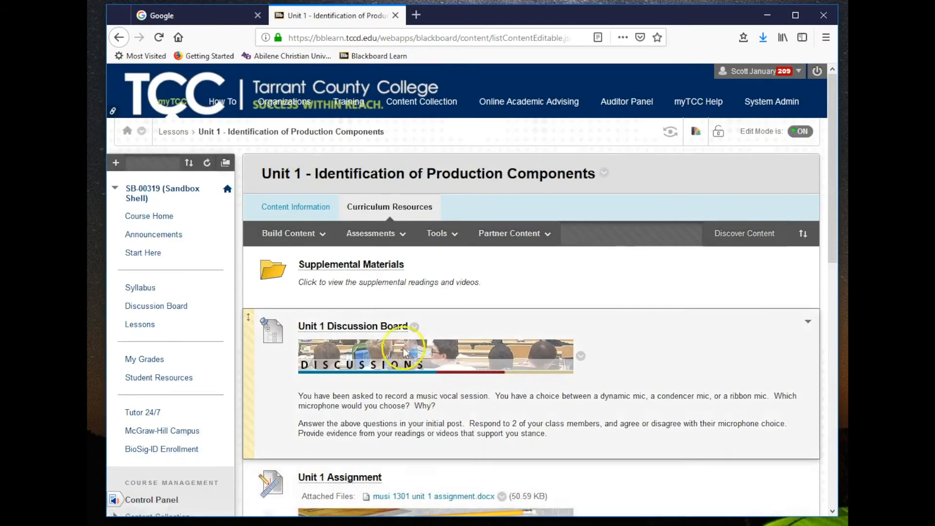
left_click(451, 236)
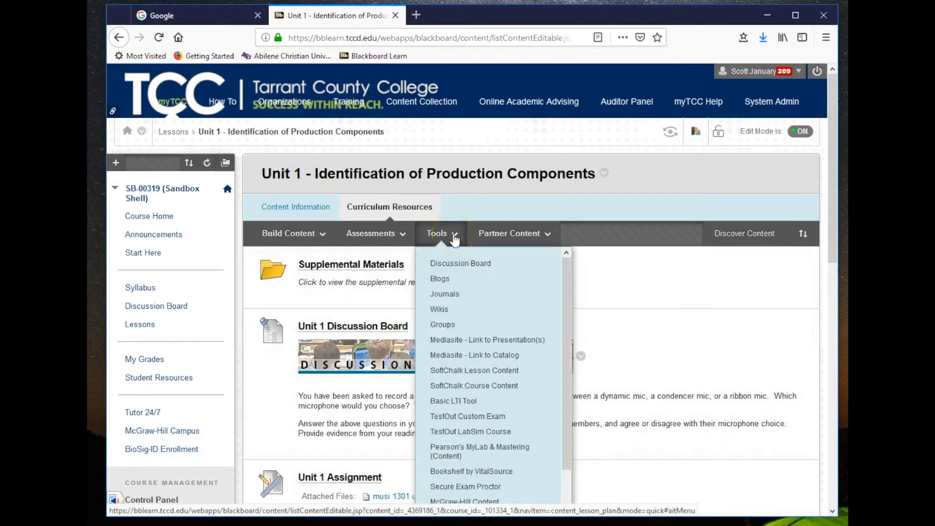
left_click(291, 234)
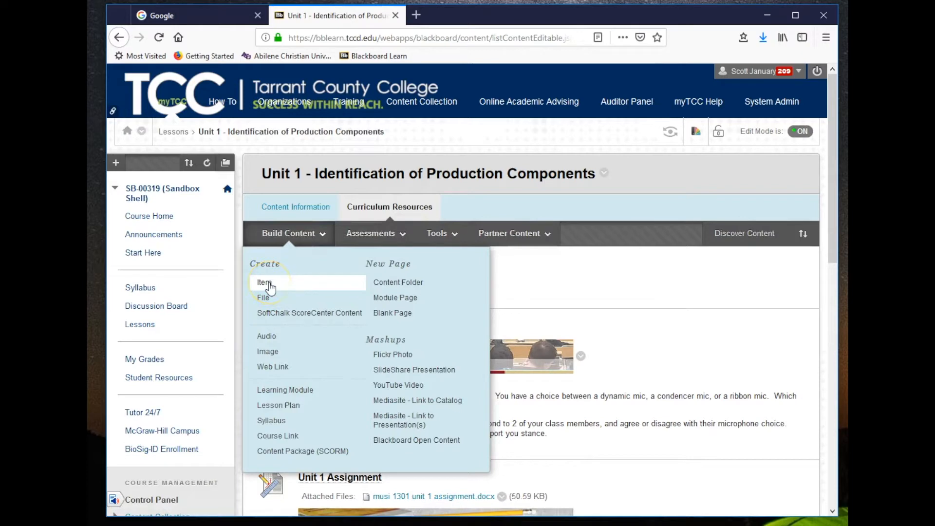
left_click(267, 284)
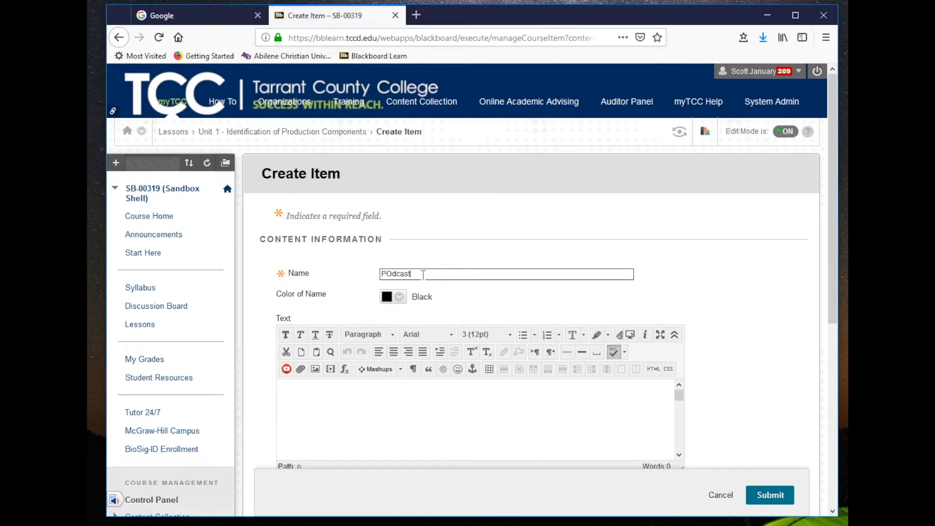
Step: Correct the capitalisation in the new item's name so that it reads "Podcast"
left_click(391, 273)
key("BackSpace")
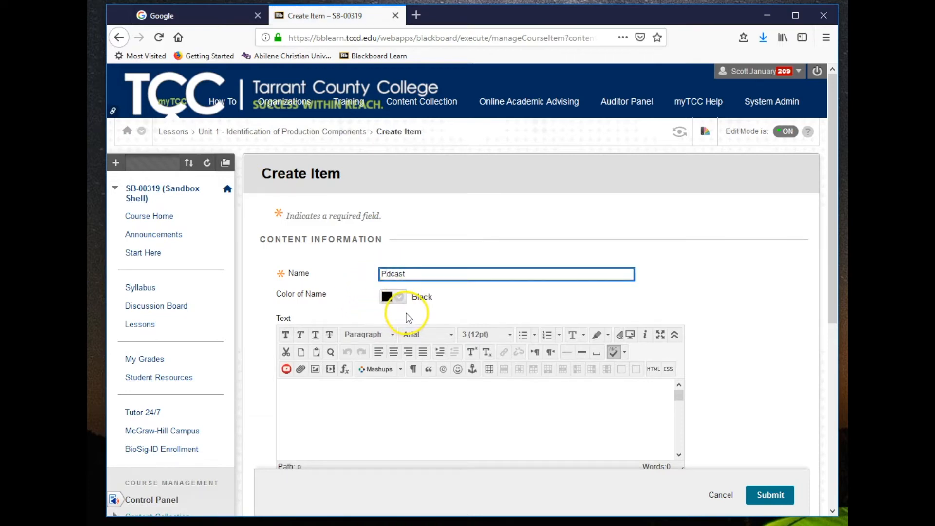
type("o")
Step: Enter "Please listen to this latest podcast." as the item's text, correcting the misspellings of "latest" and "podcast"
left_click(329, 403)
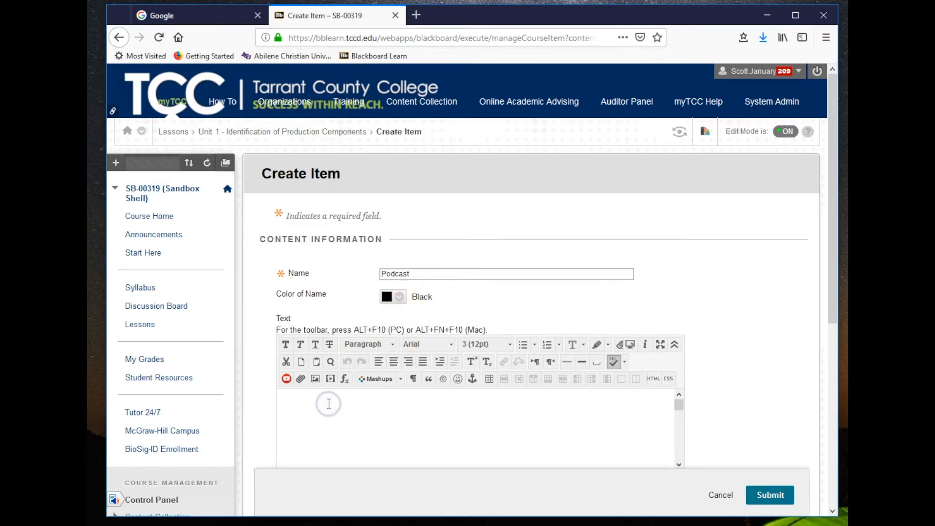
type("Please listen to this lastest podcasrt")
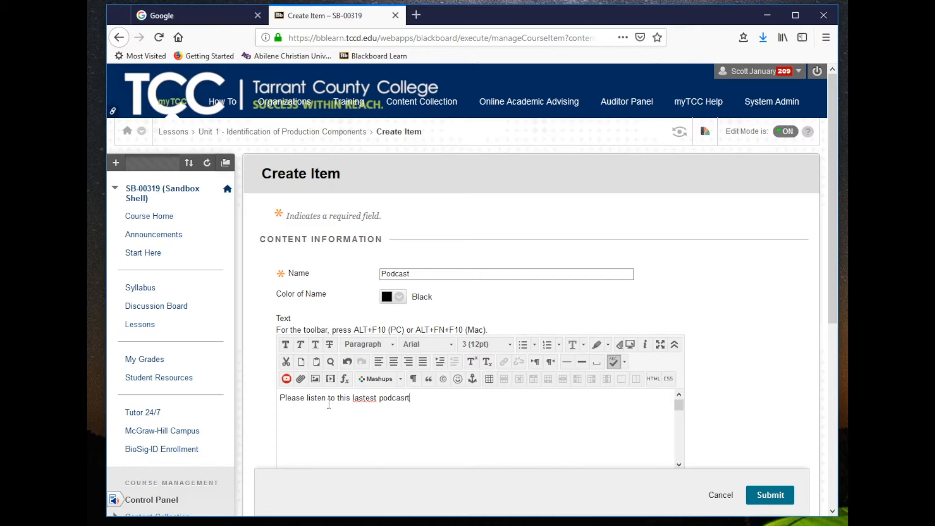
right_click(361, 400)
left_click(369, 420)
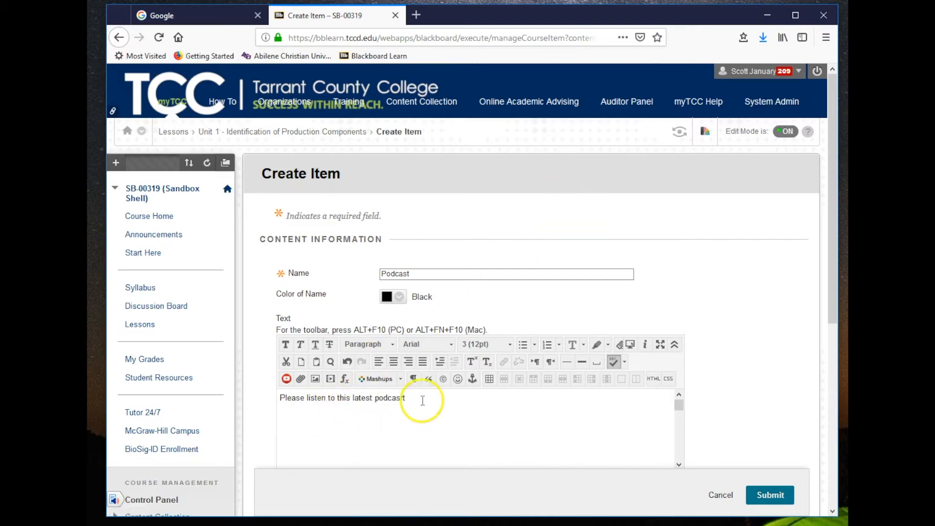
left_click_drag(419, 398, 375, 398)
key("BackSpace")
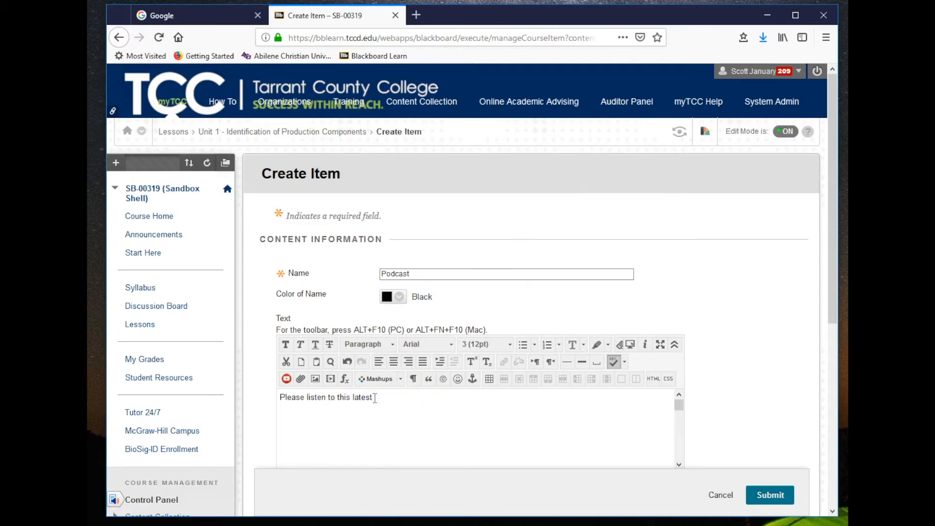
type("podcast.")
Step: Attach the exported test MP3 from the computer to the Podcast item as a file link and submit the item
scroll(509, 389, "down", 5)
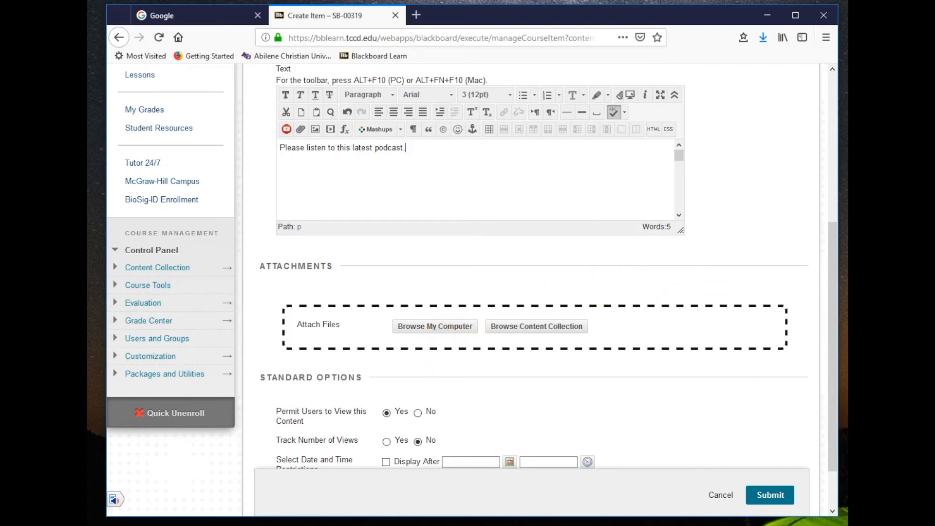
left_click_drag(837, 98, 433, 324)
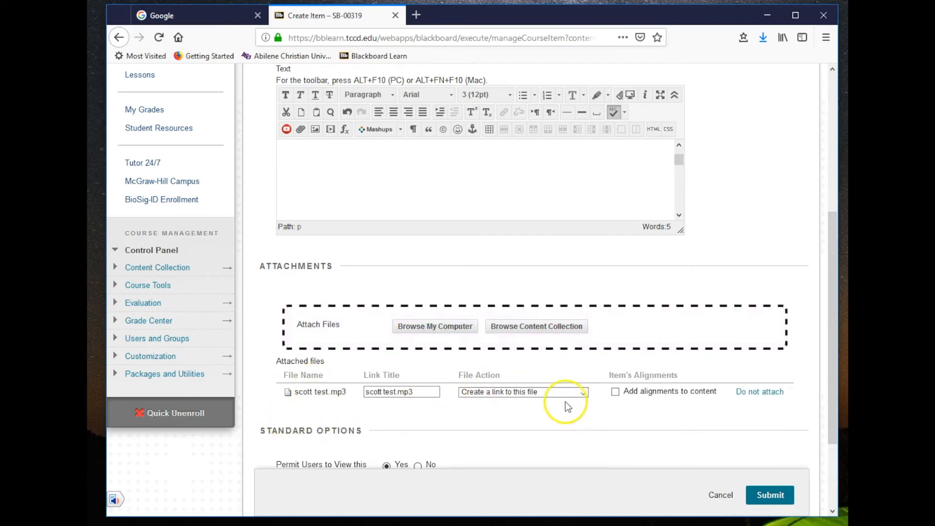
scroll(567, 406, "down", 3)
scroll(567, 406, "down", 2)
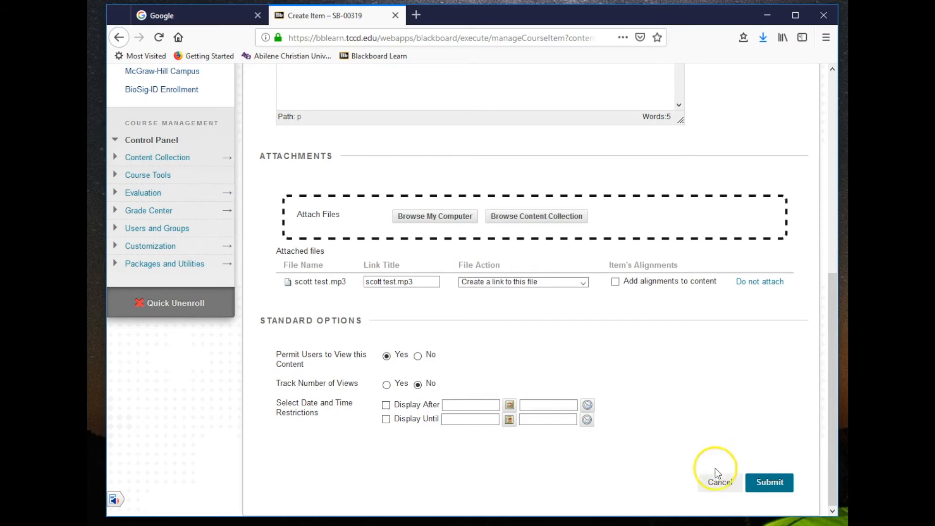
left_click(758, 482)
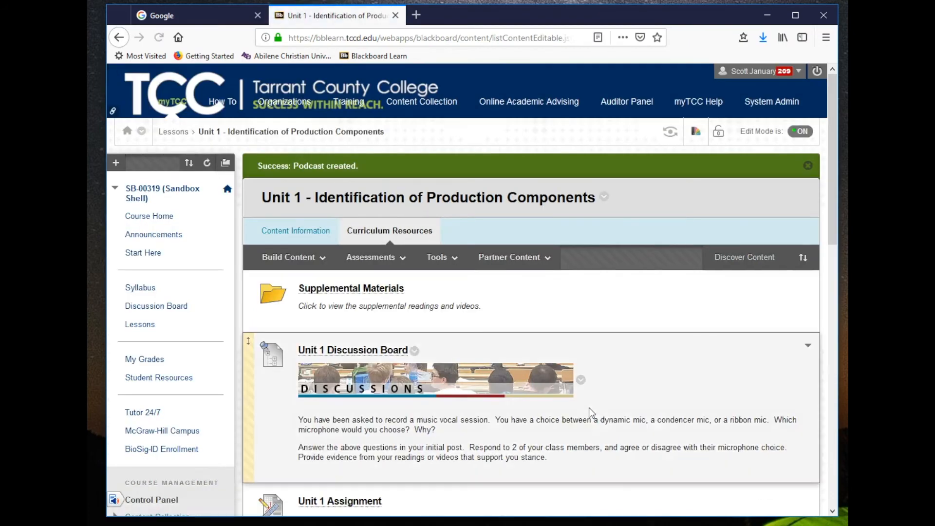
Step: Open the MP3 attached to the new Podcast item at the end of the unit, play its beginning and pause it
left_click(546, 256)
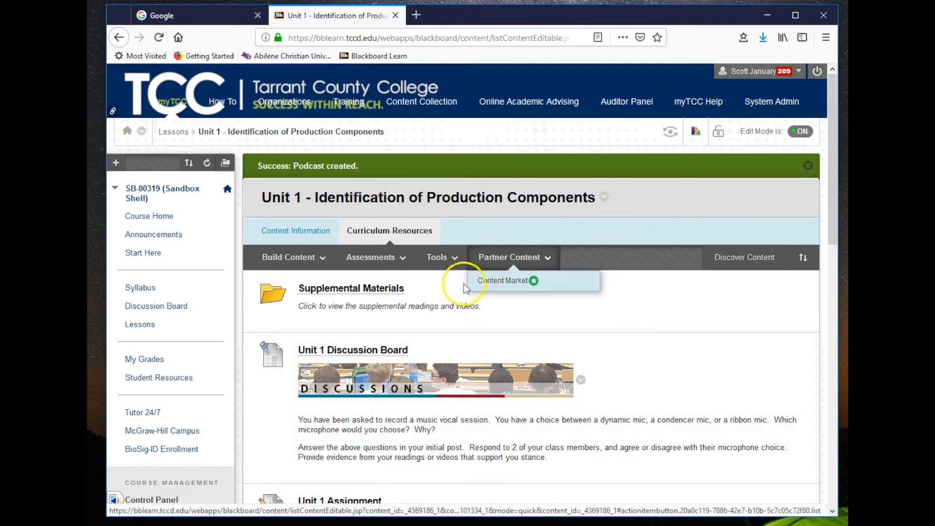
scroll(434, 296, "down", 15)
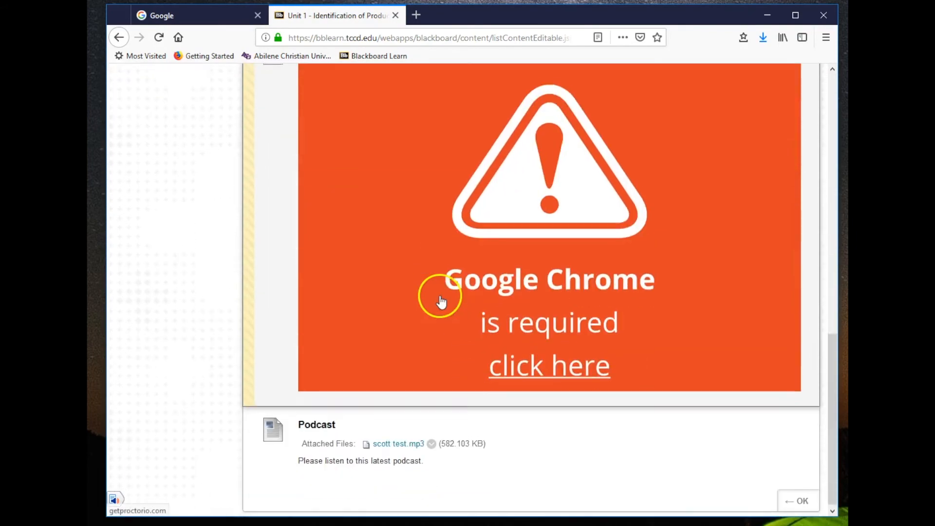
left_click(386, 441)
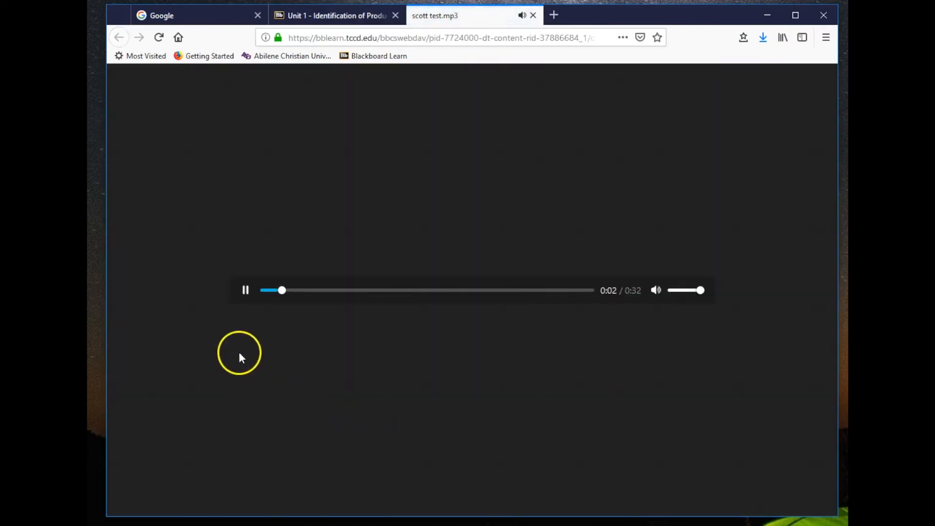
left_click(245, 294)
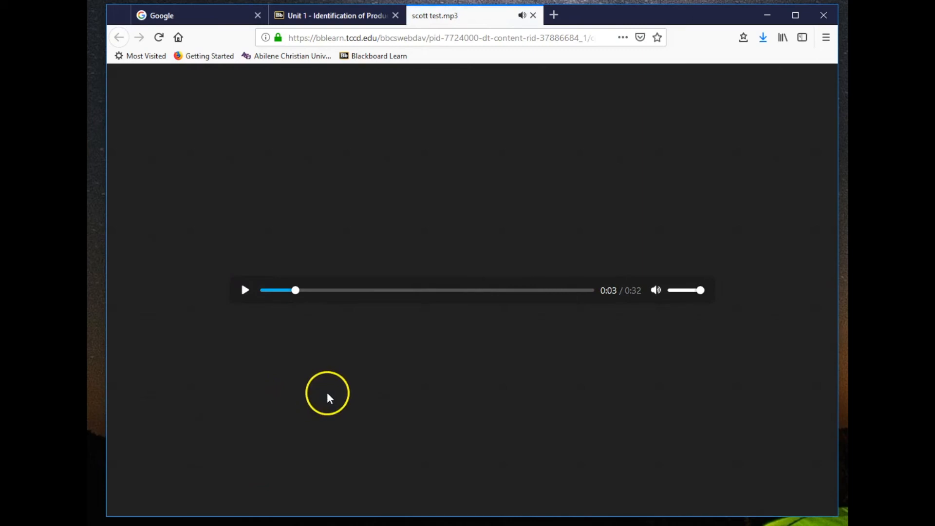